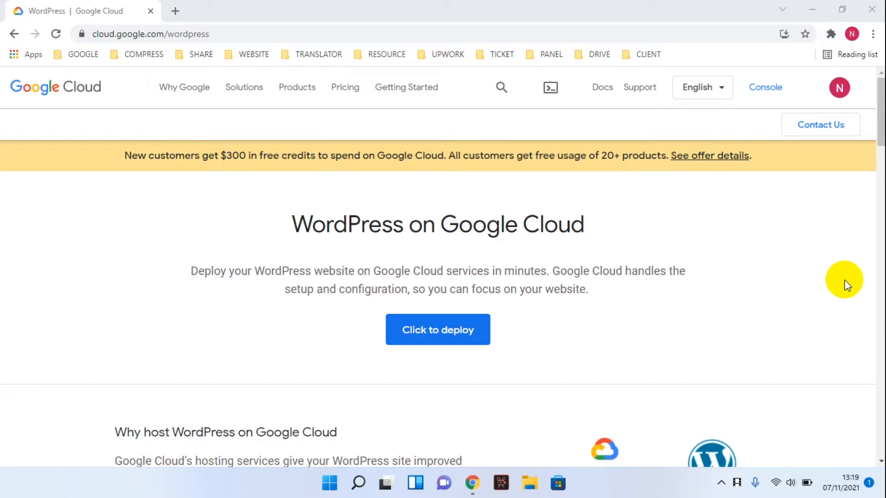
- Start WordPress Click to Deploy from the cloud.google.com/wordpress page
left_click(237, 32)
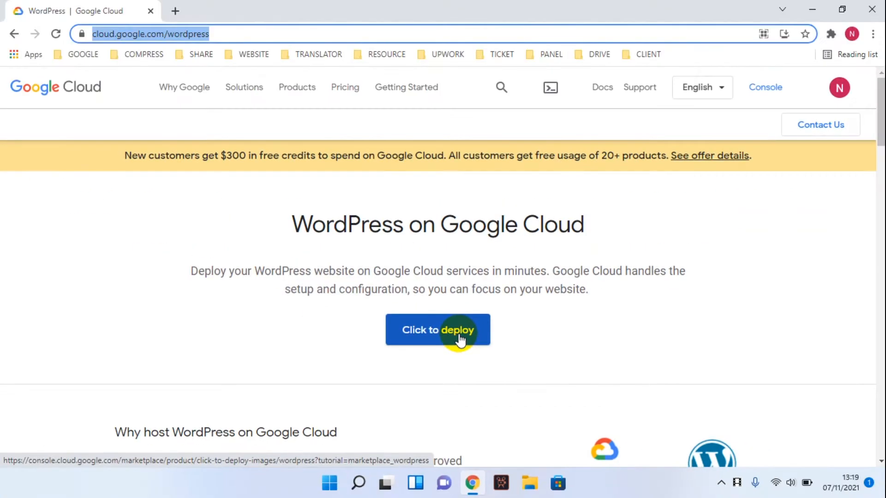
left_click(459, 337)
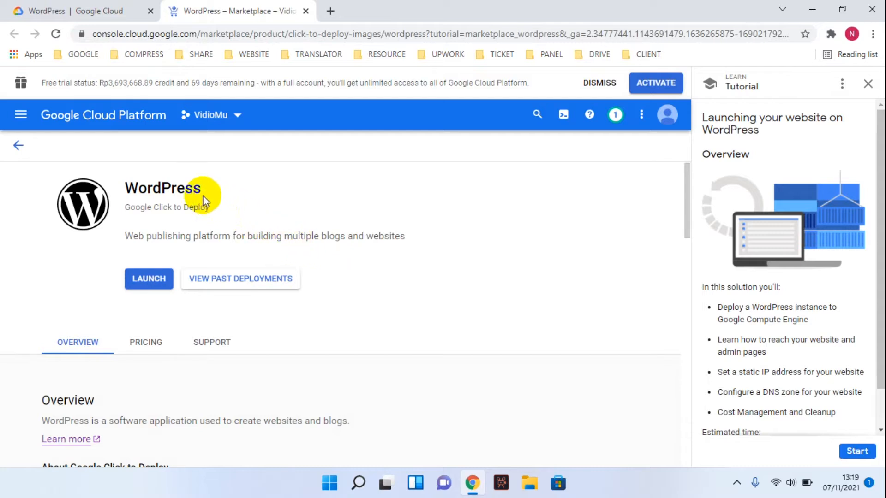
- Launch the WordPress Google Click to Deploy marketplace product
left_click_drag(211, 195, 128, 193)
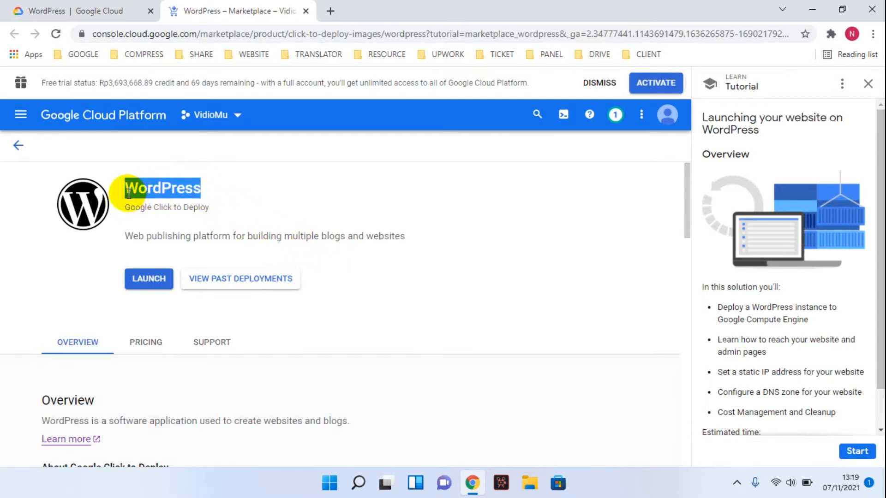
left_click(146, 281)
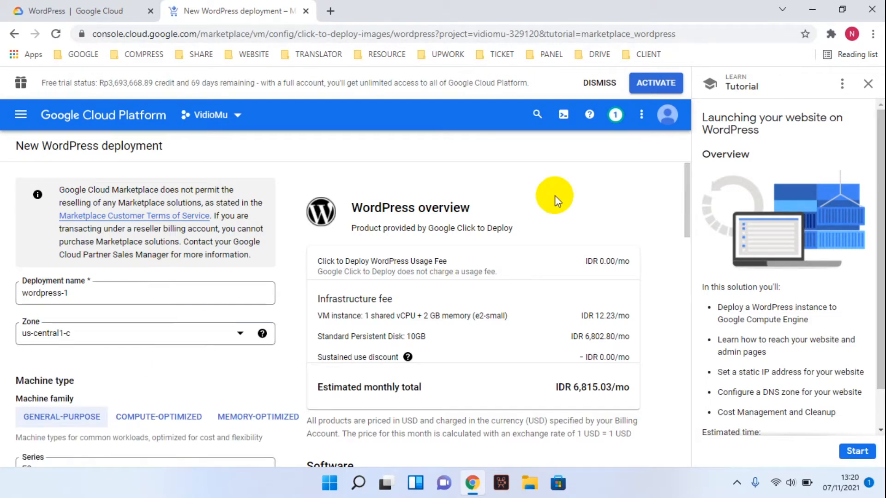
- Replace the deployment name wordpress-1 with 'blog' and keep zone us-central1-c
left_click(124, 293)
key("ctrl+a")
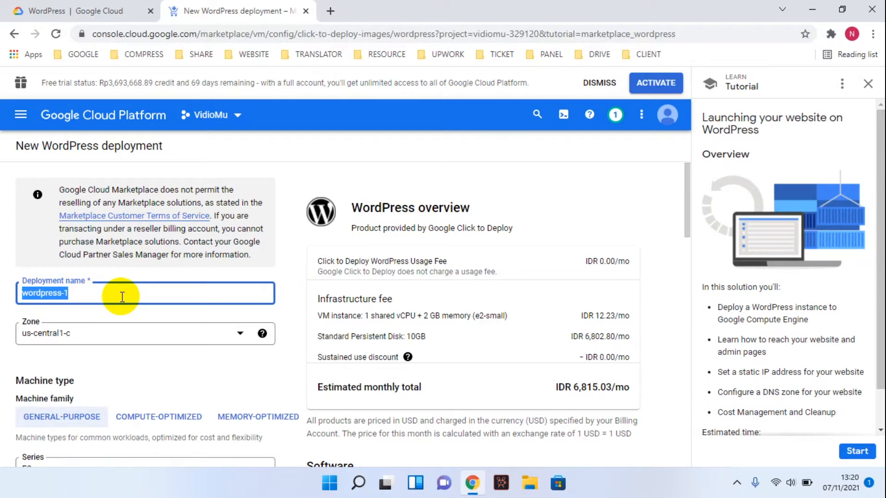
type("blo")
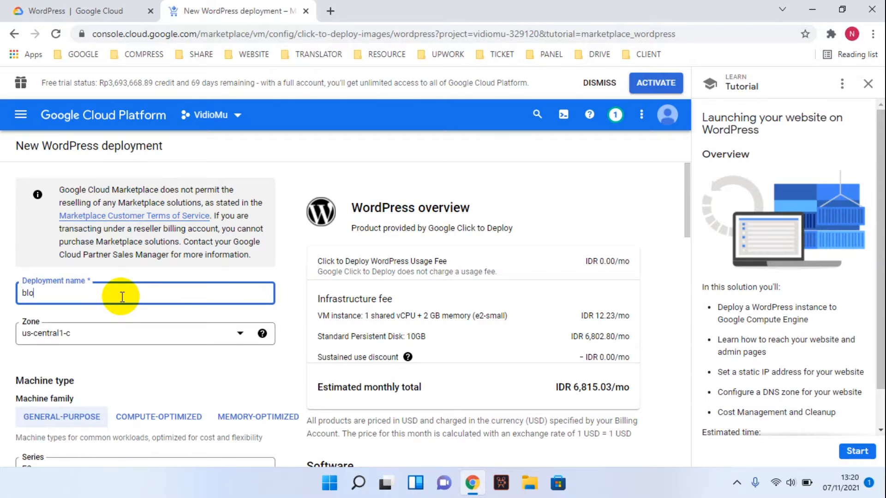
type("g")
left_click(114, 328)
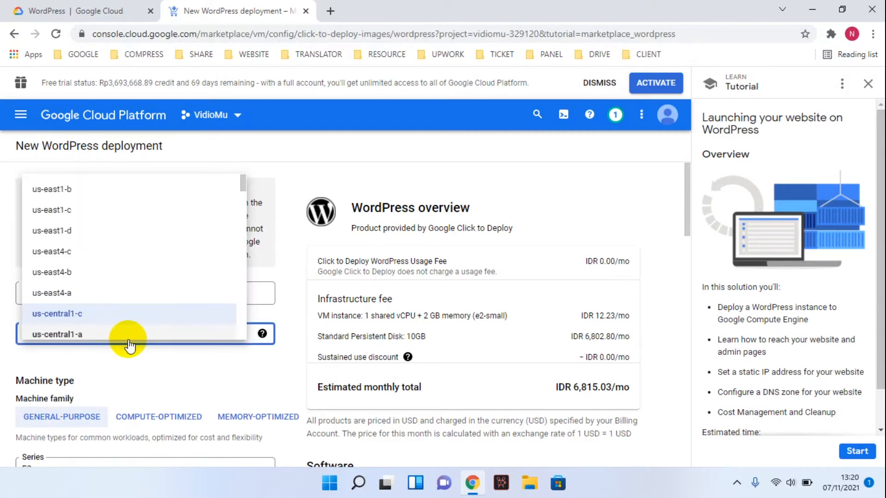
left_click(142, 353)
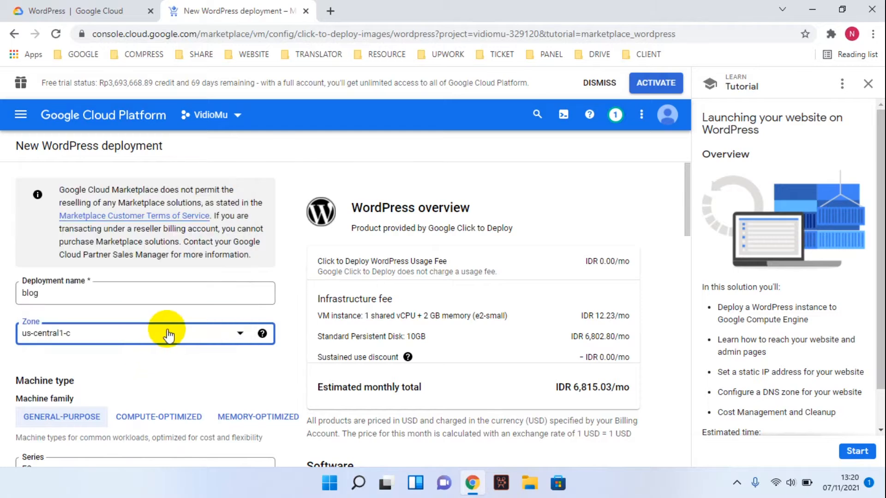
left_click_drag(688, 198, 680, 251)
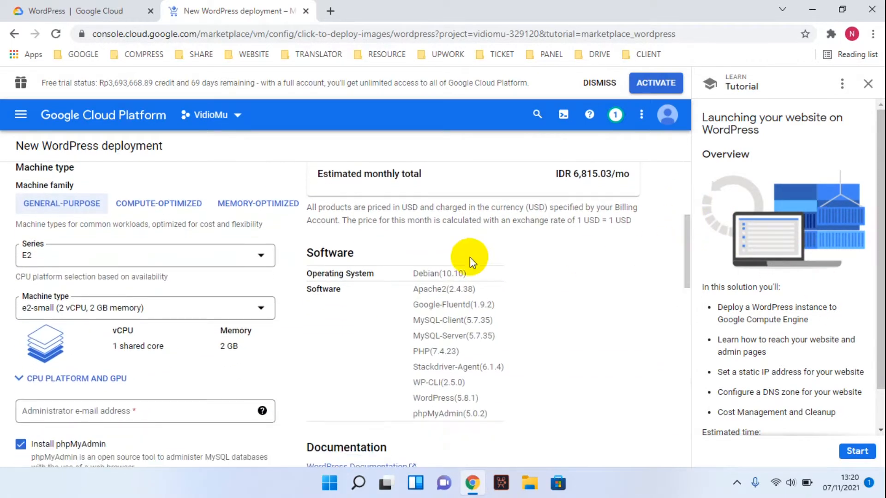
left_click(101, 264)
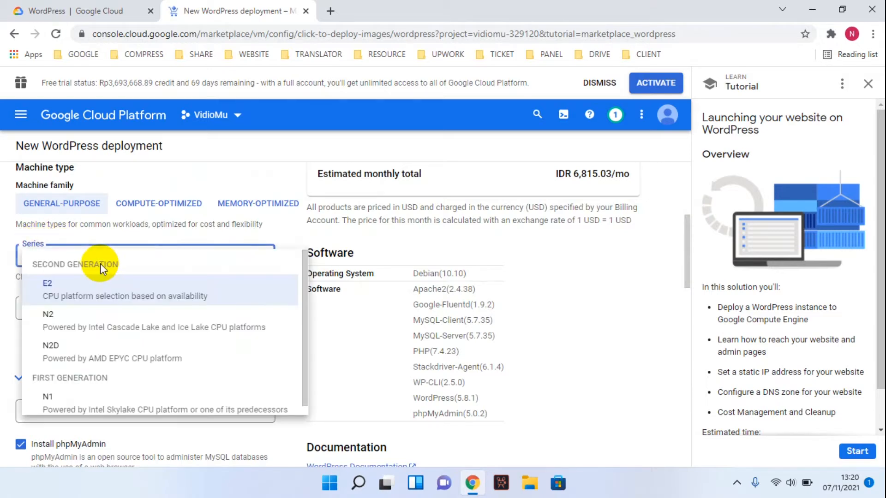
left_click(119, 225)
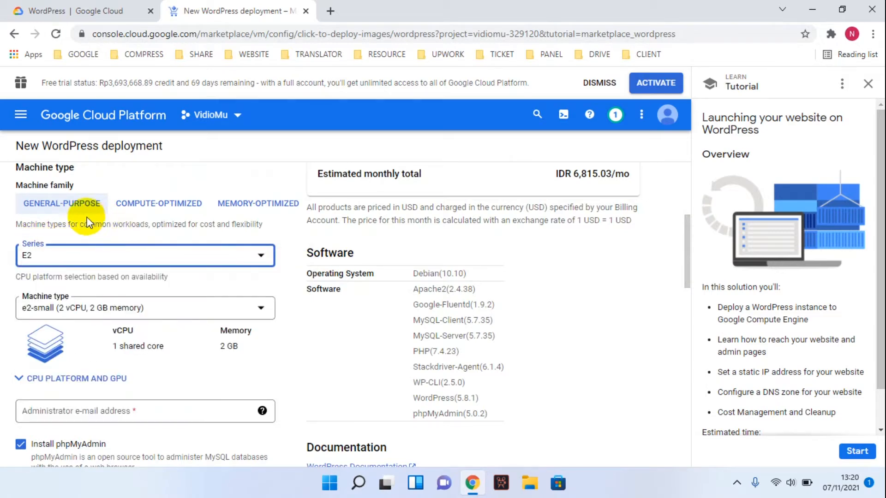
left_click(133, 209)
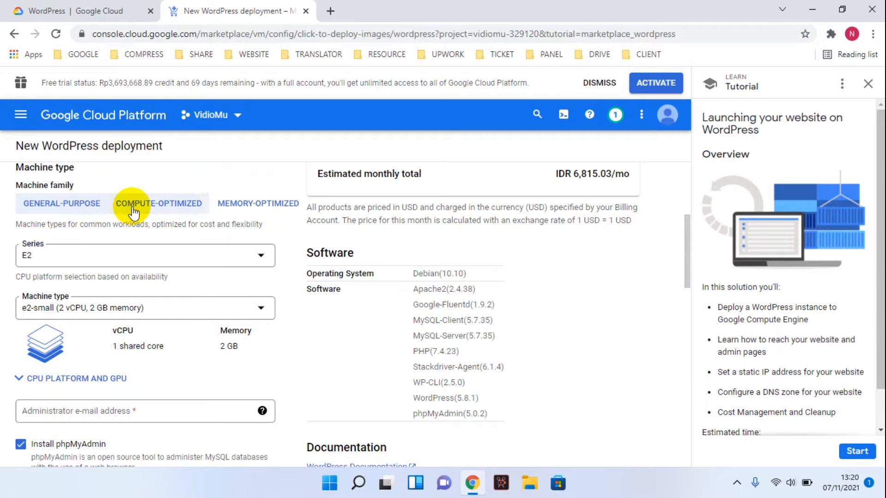
left_click(253, 210)
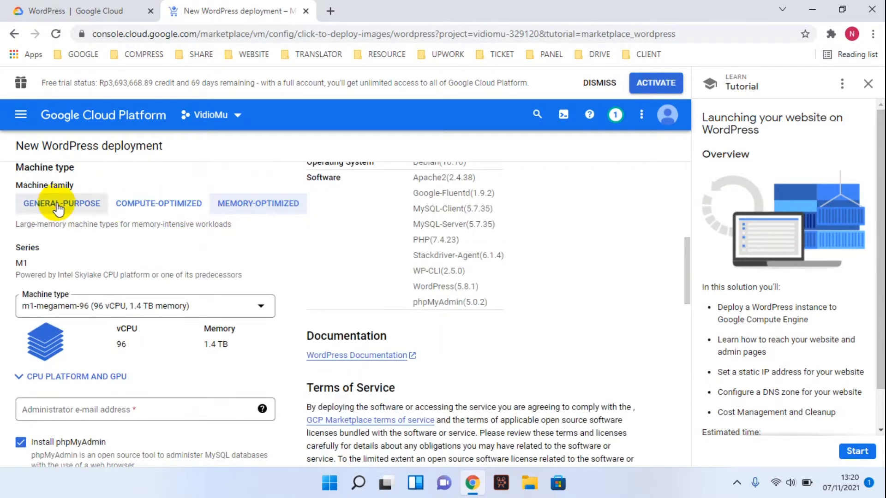
left_click(79, 203)
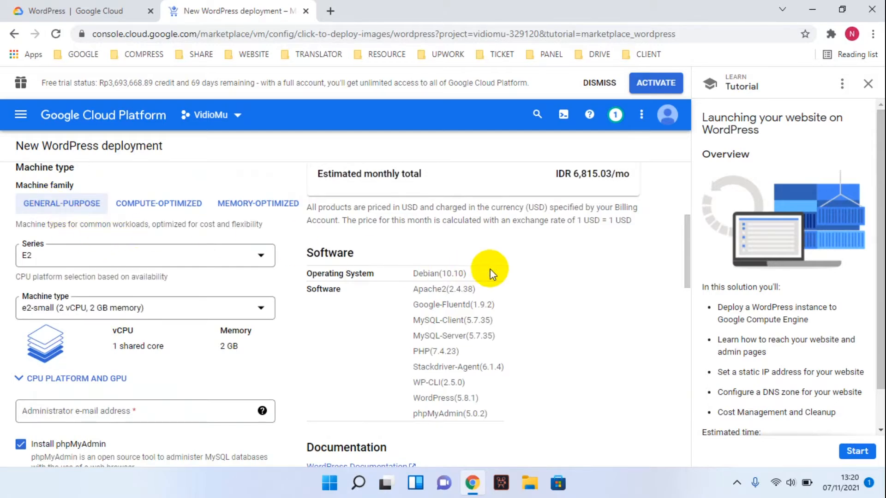
left_click_drag(684, 254, 682, 266)
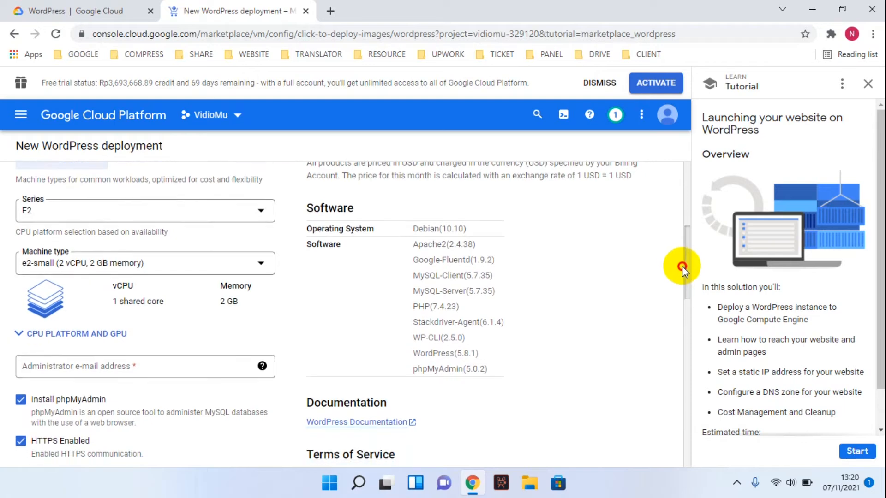
left_click(121, 258)
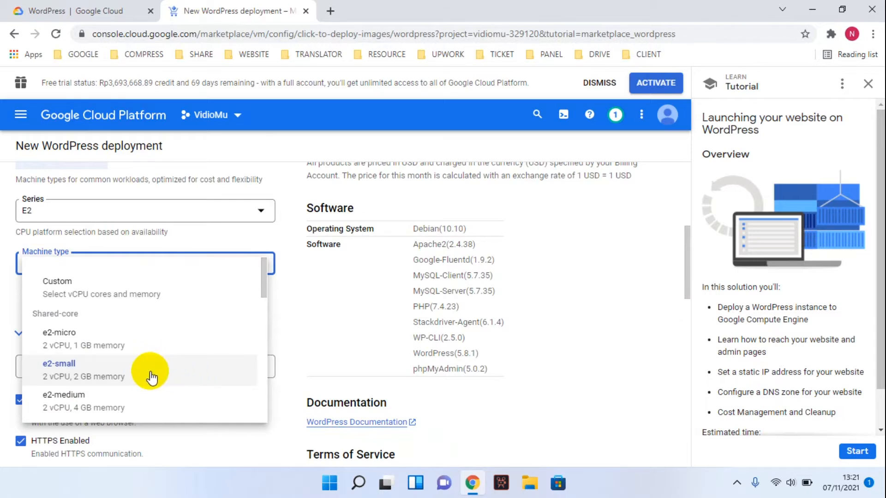
left_click(328, 305)
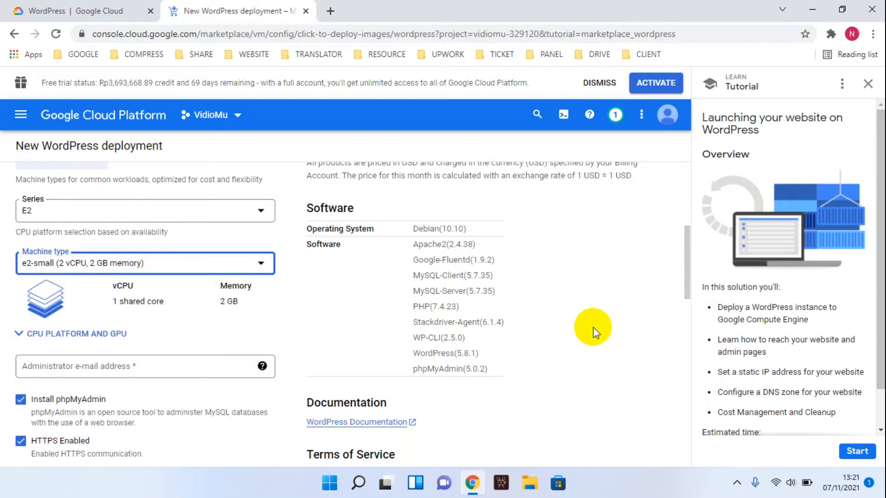
- Enter the administrator e-mail address for the WordPress deployment
scroll(682, 286, "down", 3)
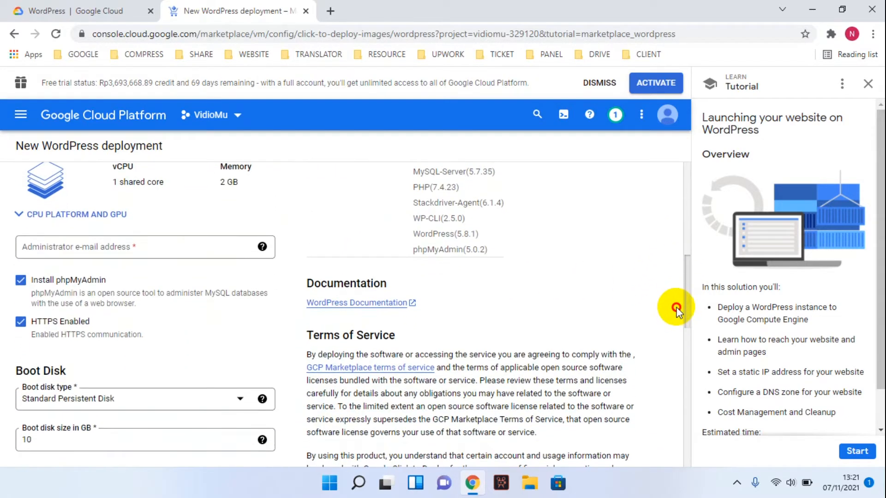
left_click(103, 244)
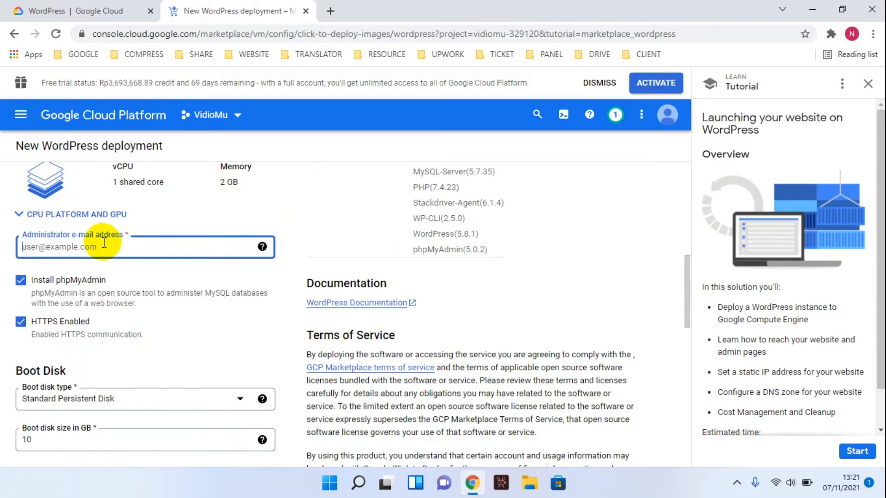
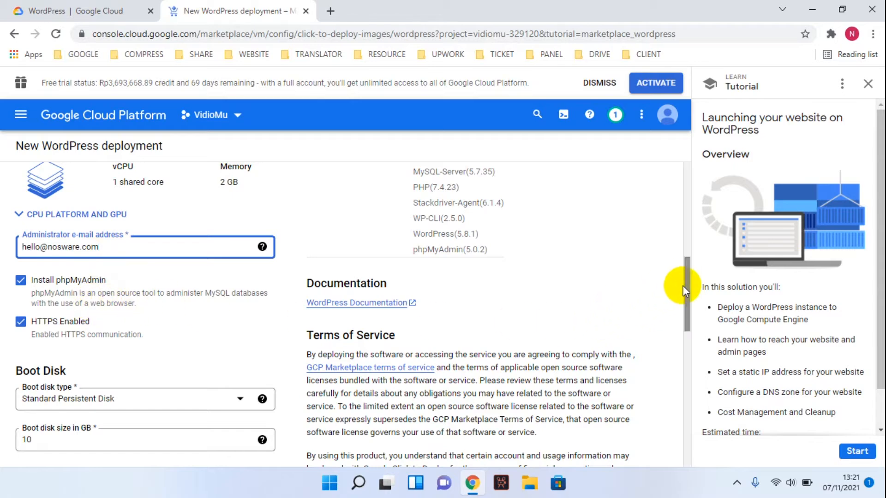
- Review the 10 GB boot disk, accept the GCP Marketplace Terms of Service, and deploy
left_click_drag(683, 286, 683, 313)
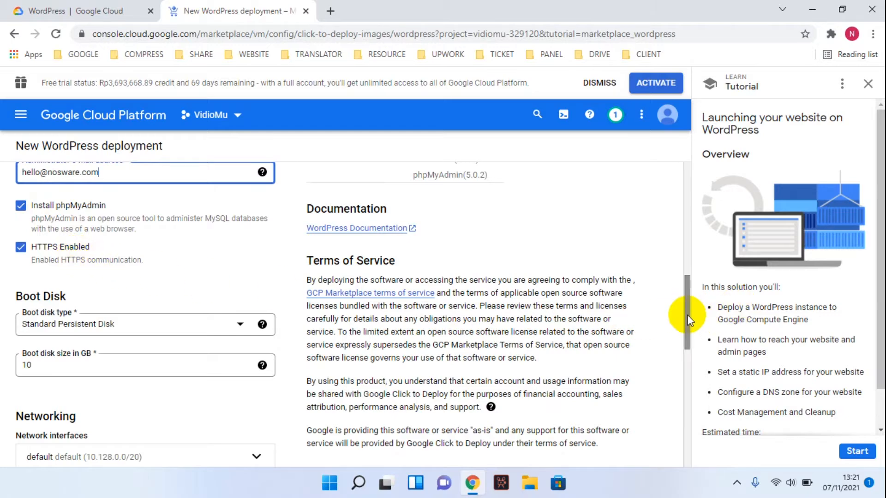
left_click_drag(687, 311, 677, 348)
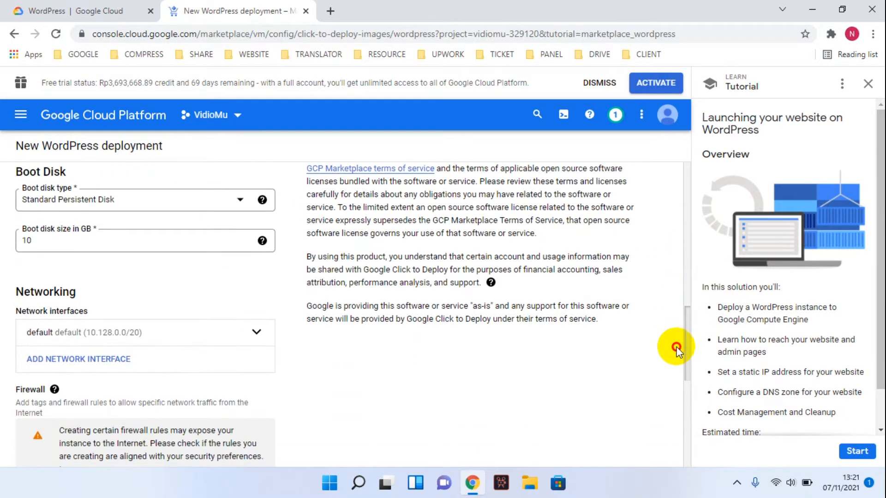
left_click(139, 242)
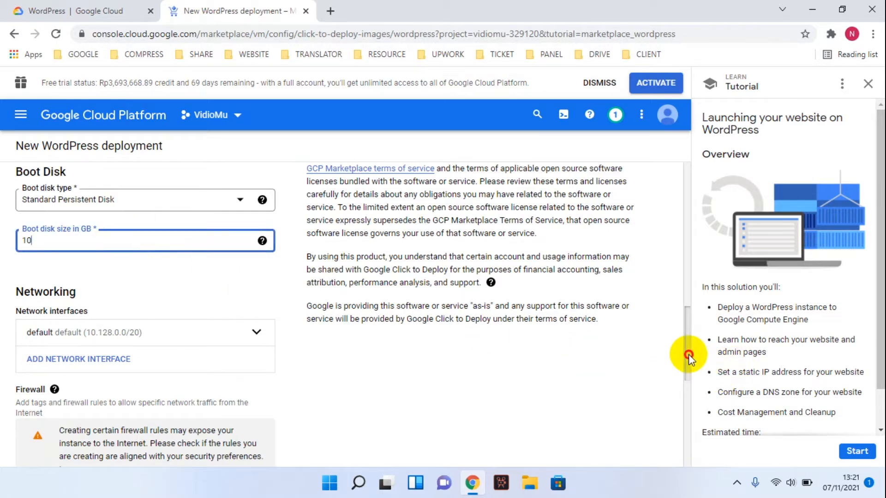
left_click_drag(688, 355, 668, 447)
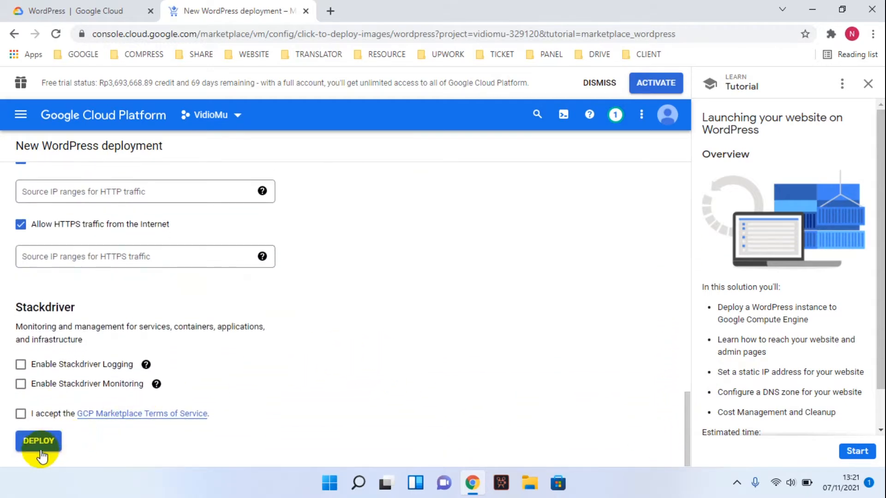
left_click(20, 415)
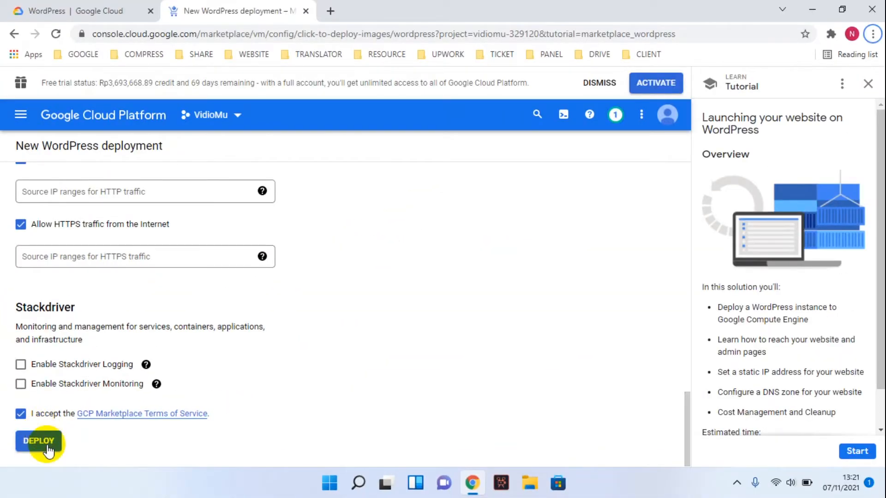
left_click(47, 446)
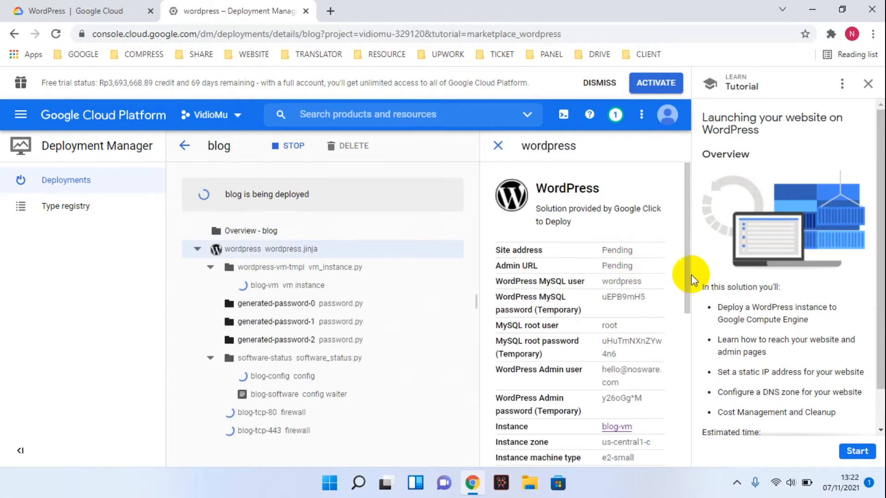
left_click_drag(688, 276, 687, 292)
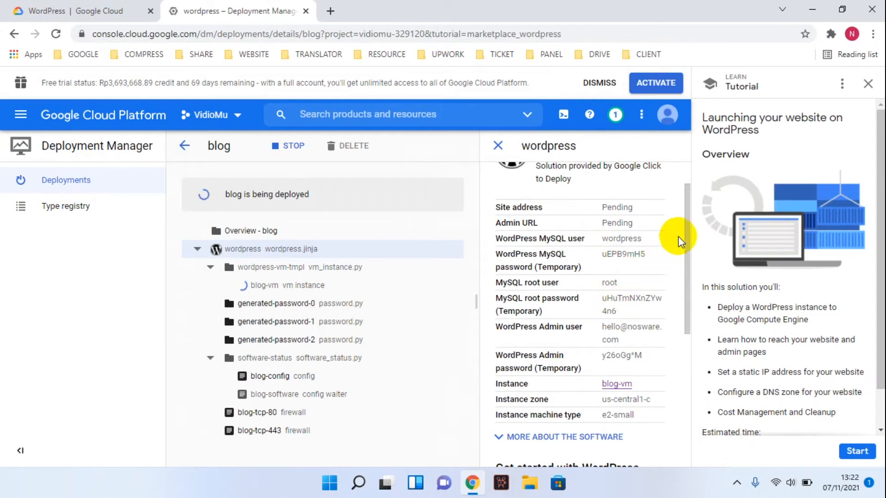
left_click_drag(687, 239, 682, 220)
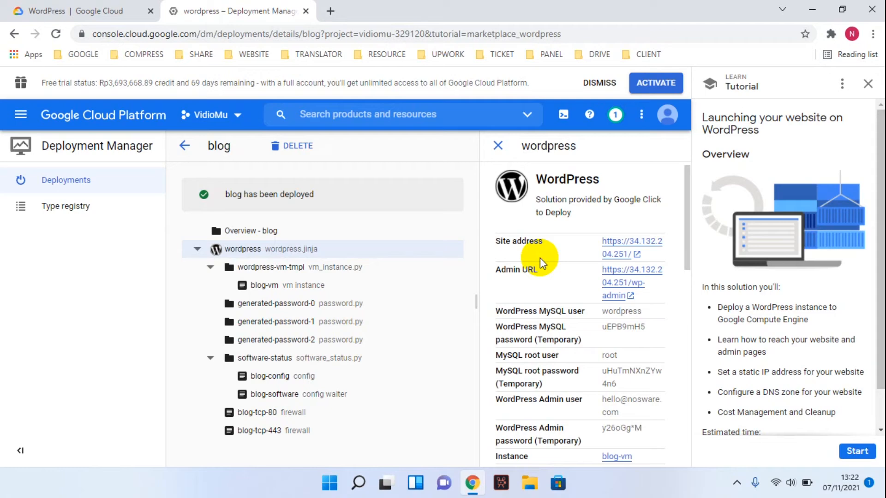
scroll(560, 260, "down", 1)
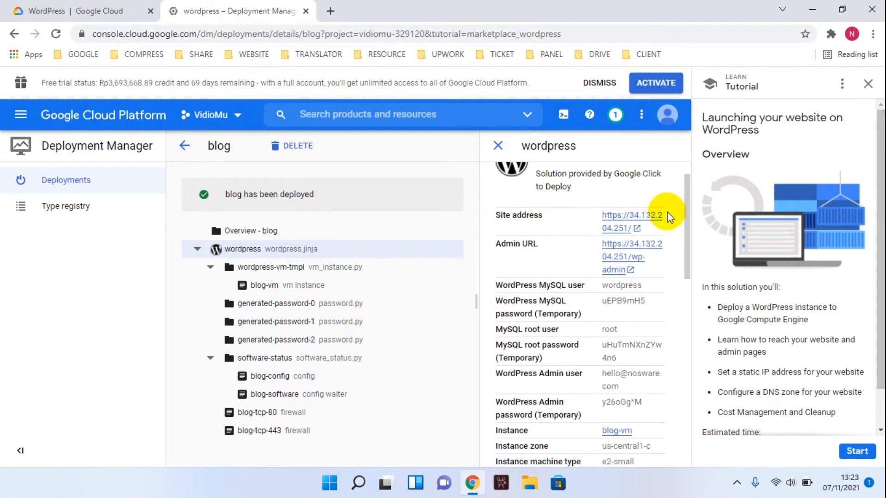
mouse_move(687, 212)
left_mouse_down()
mouse_move(686, 203)
mouse_move(686, 218)
left_mouse_up()
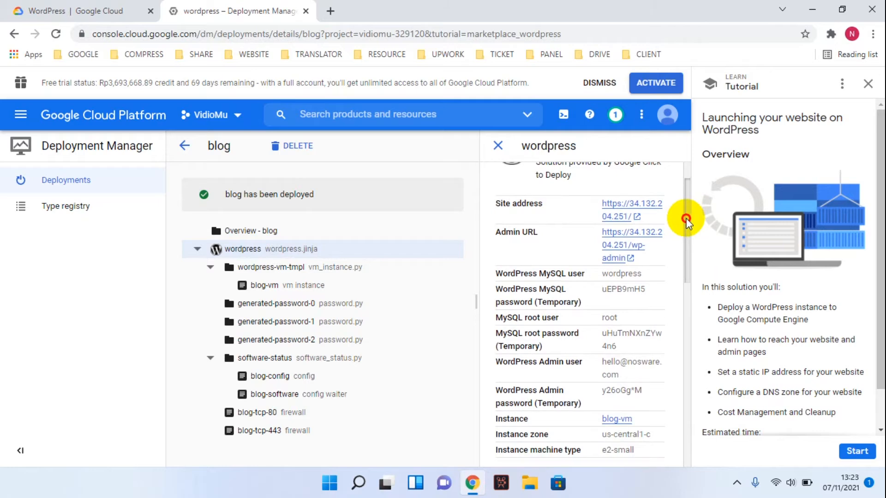
- Open the live site at 34.132.204.251 past the certificate warning, showing the Hello world! post
left_click(626, 206)
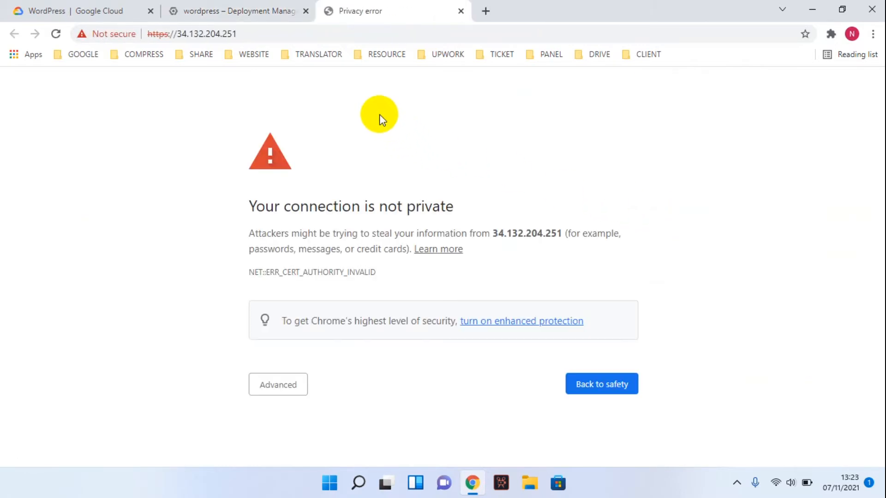
left_click(306, 385)
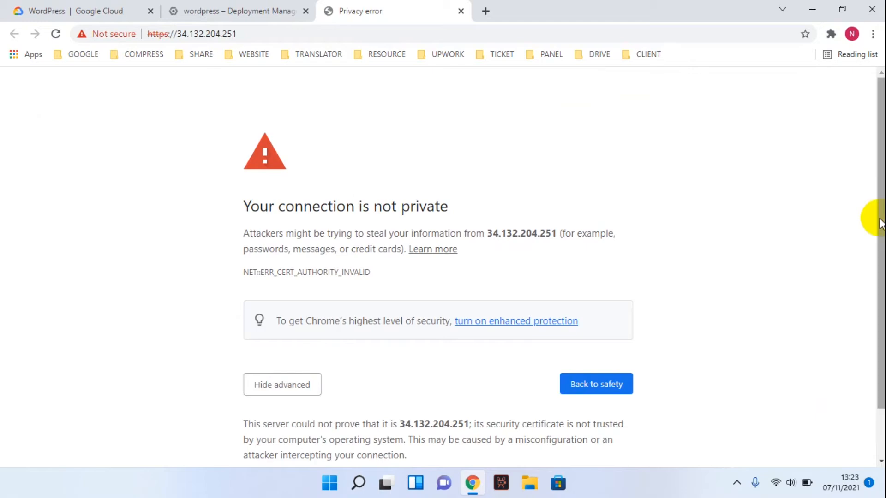
left_click_drag(882, 223, 876, 307)
left_click(323, 428)
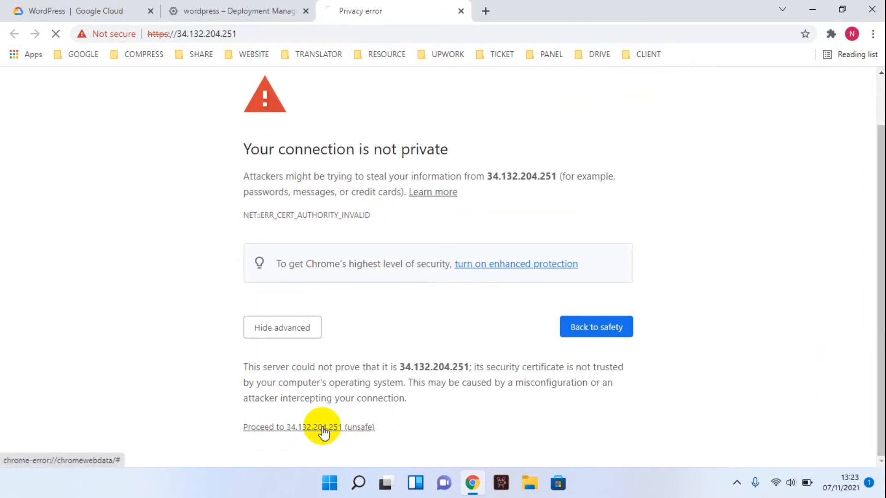
left_click(262, 9)
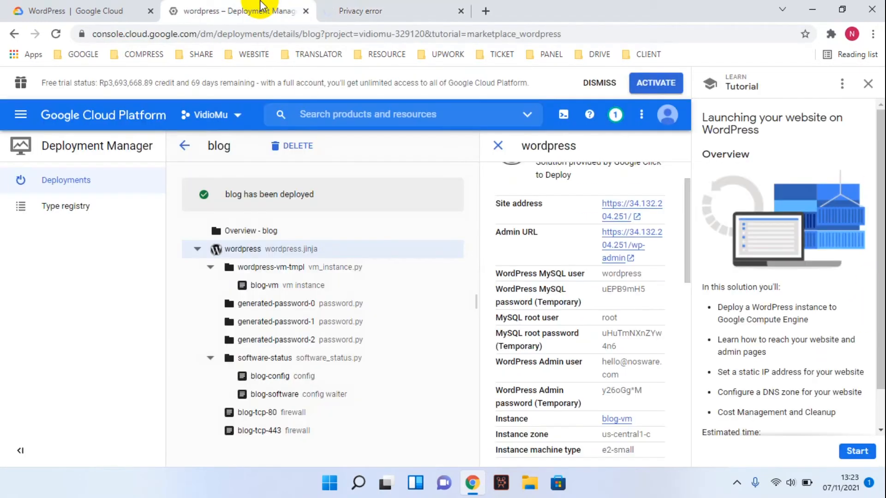
left_click(390, 10)
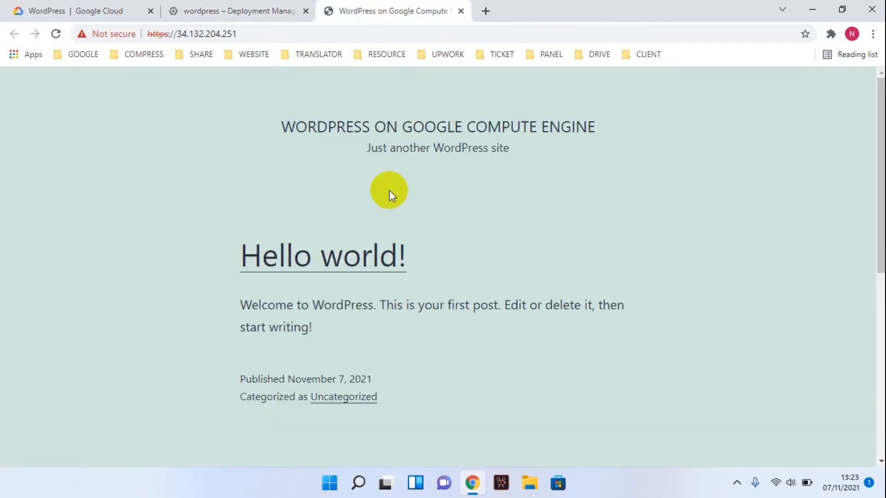
left_click(254, 7)
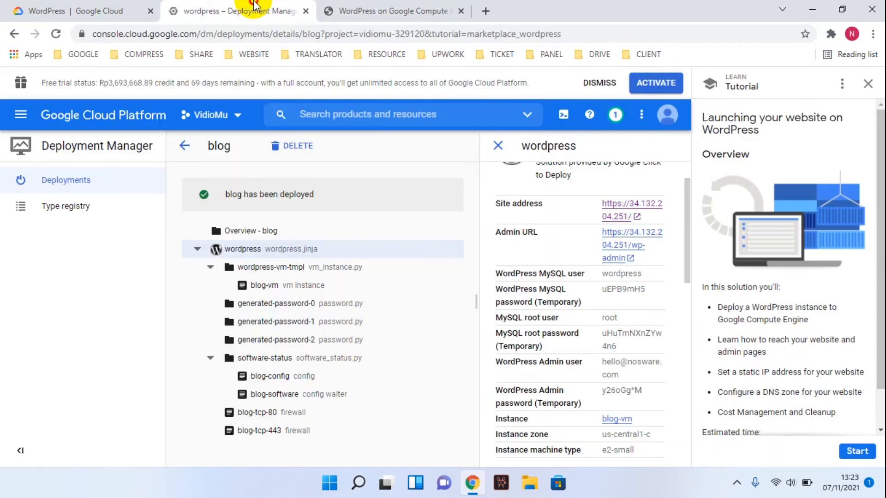
- Open the blog's wp-admin login page in a new tab, then return to the deployment details
left_click(401, 7)
left_click(253, 7)
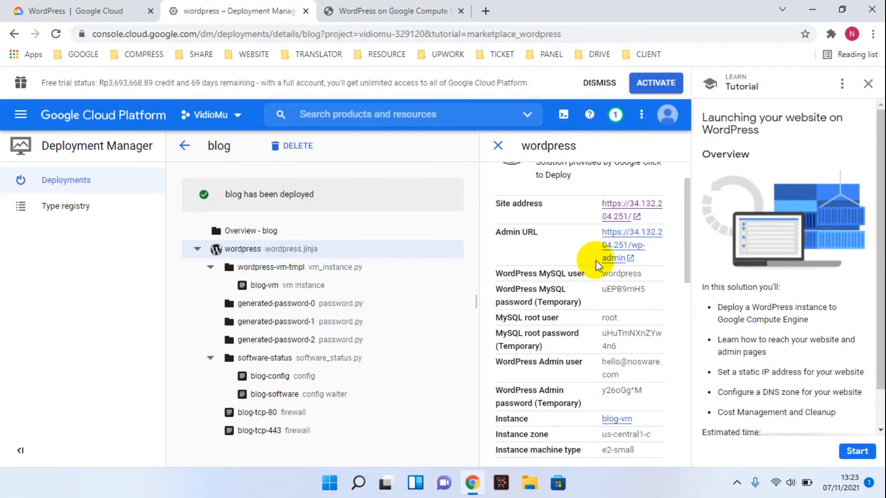
left_click(615, 243)
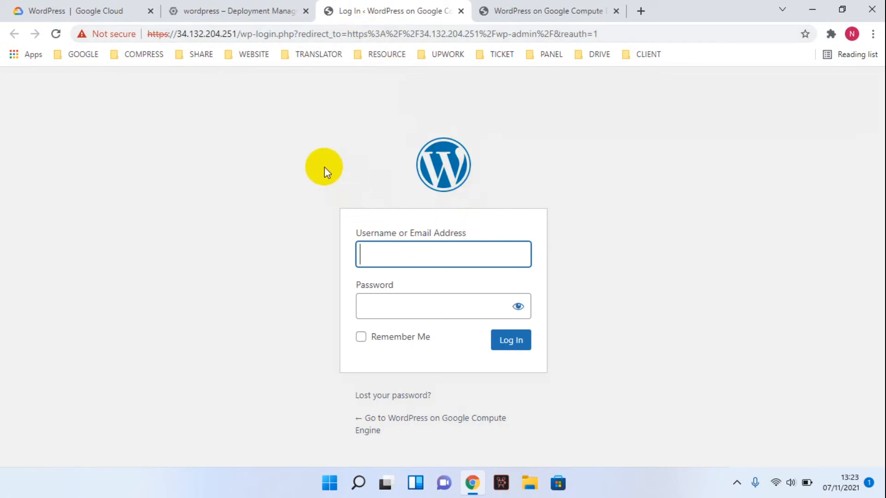
left_click(230, 12)
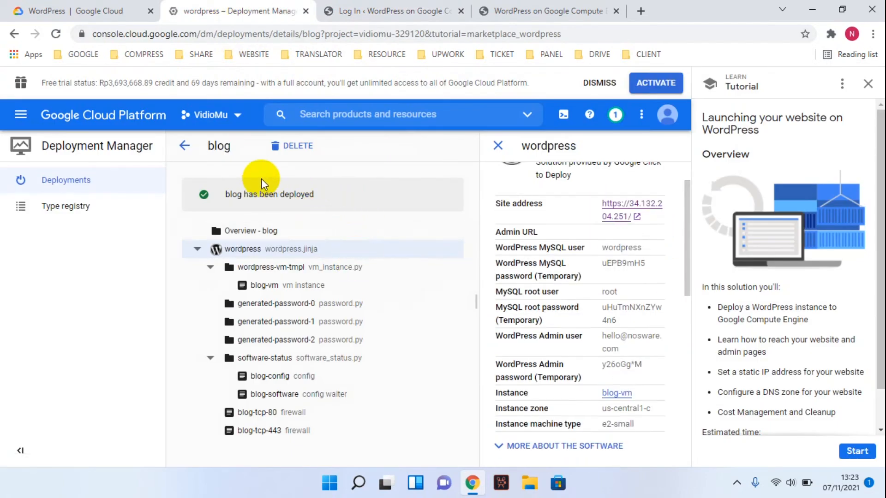
- Go from the console Home dashboard to the Compute Engine VM instances list
left_click(79, 121)
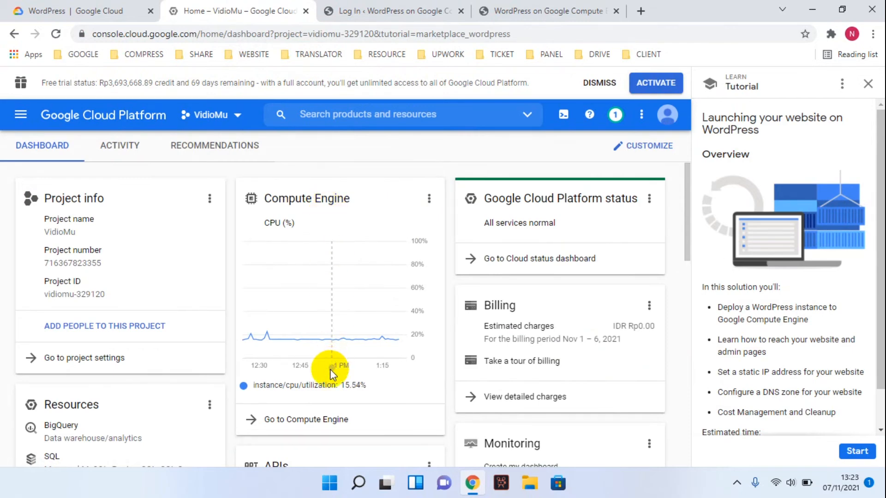
left_click(311, 419)
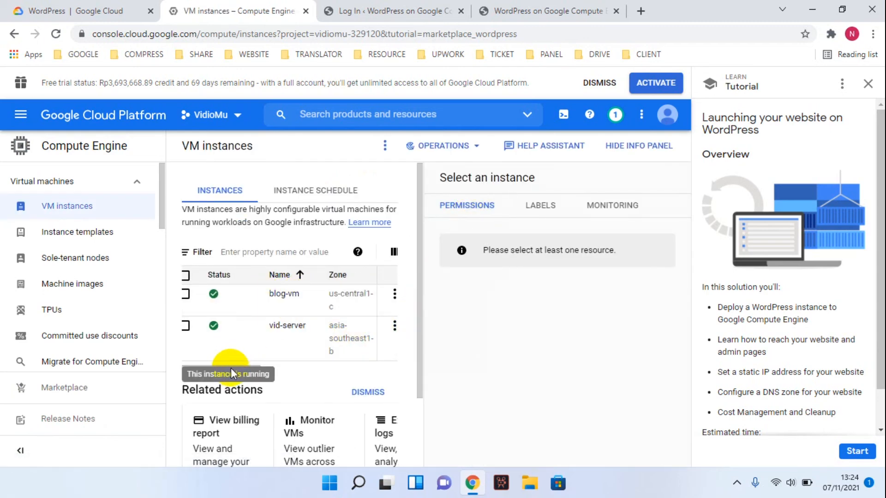
- Open an SSH session to blog-vm in a browser window
left_click_drag(184, 375, 383, 369)
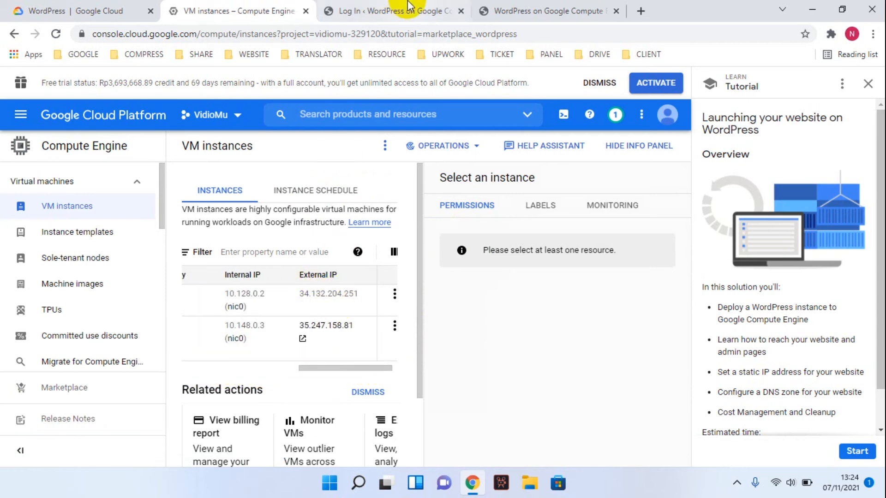
left_click(397, 10)
left_click(229, 10)
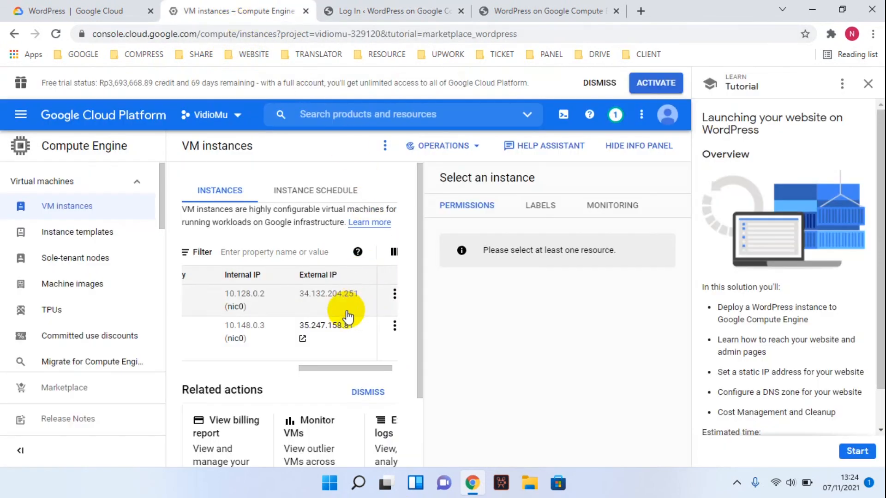
left_click_drag(351, 369, 411, 368)
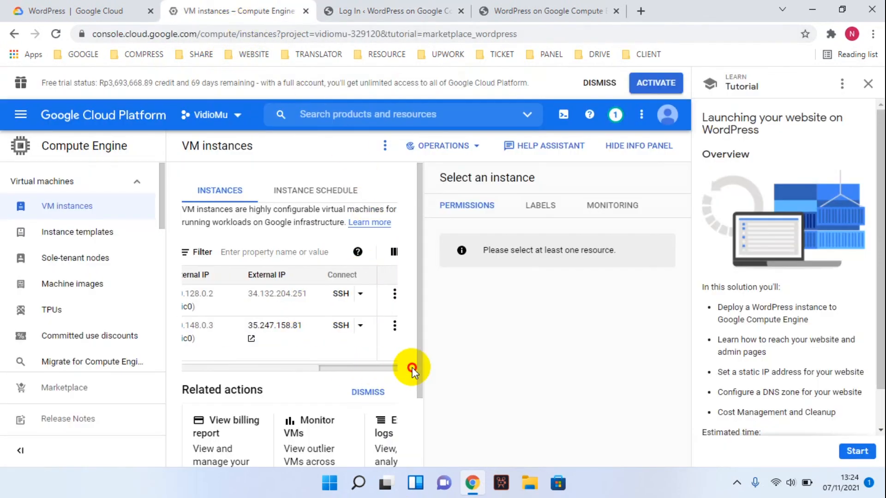
left_click(360, 294)
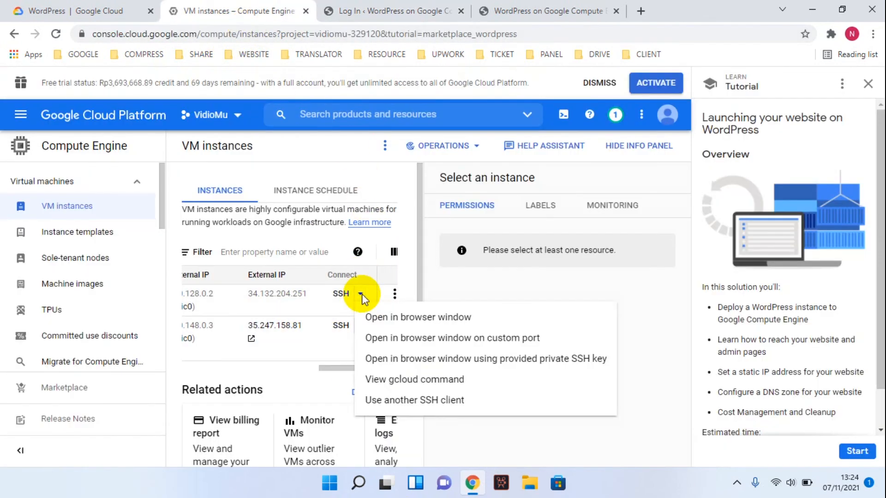
left_click(417, 320)
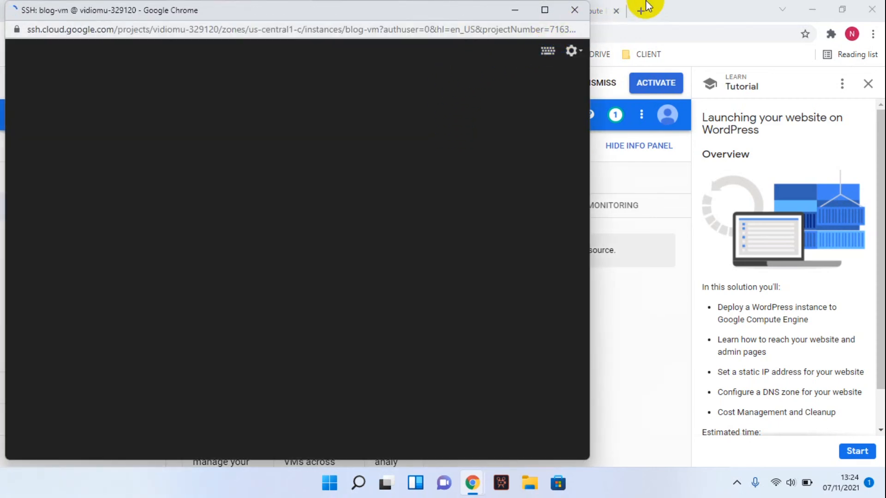
- Return to the WordPress tab and select the server IP 34.132.204.251 in the address
left_click(668, 7)
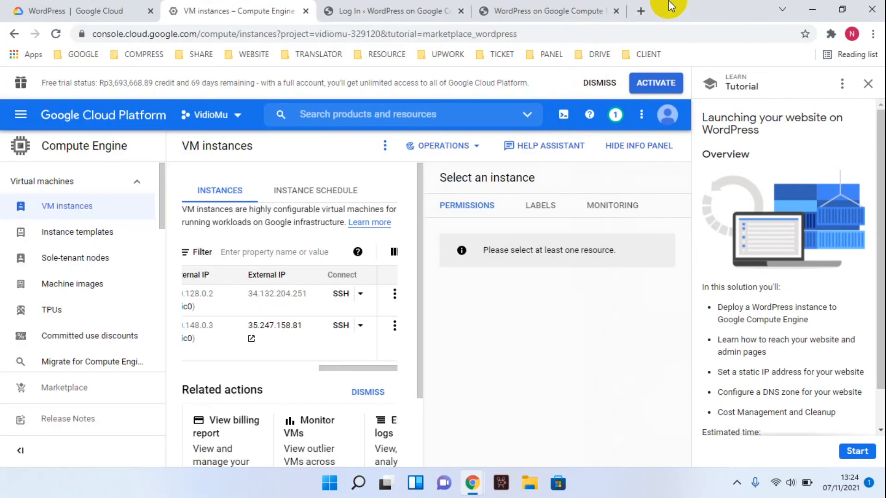
left_click(402, 8)
left_click_drag(239, 34, 177, 33)
left_click(496, 6)
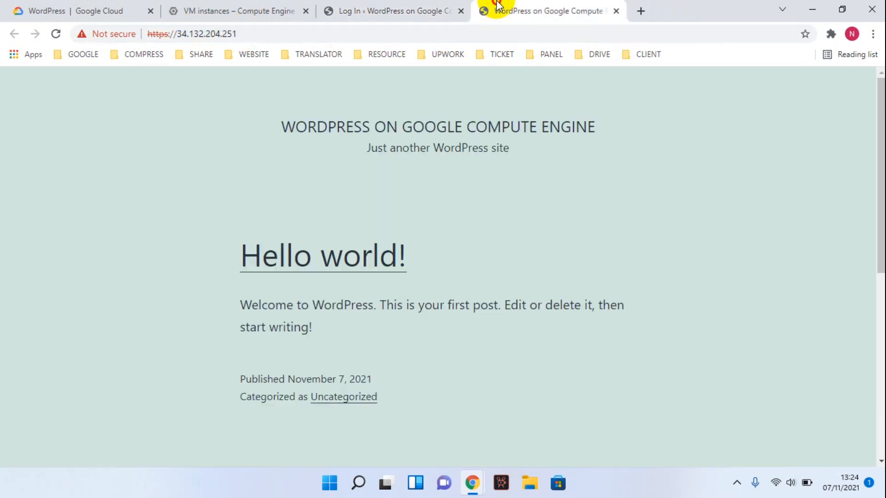
left_click_drag(255, 34, 179, 40)
left_click(376, 9)
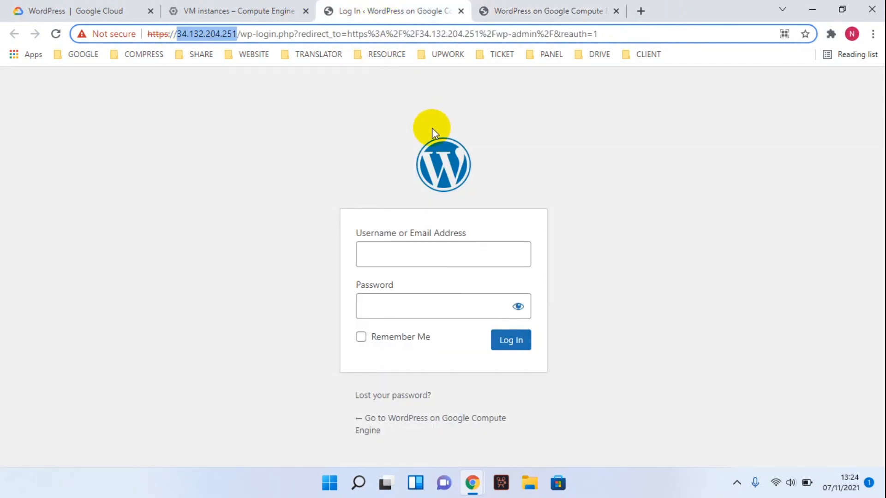
left_click(236, 10)
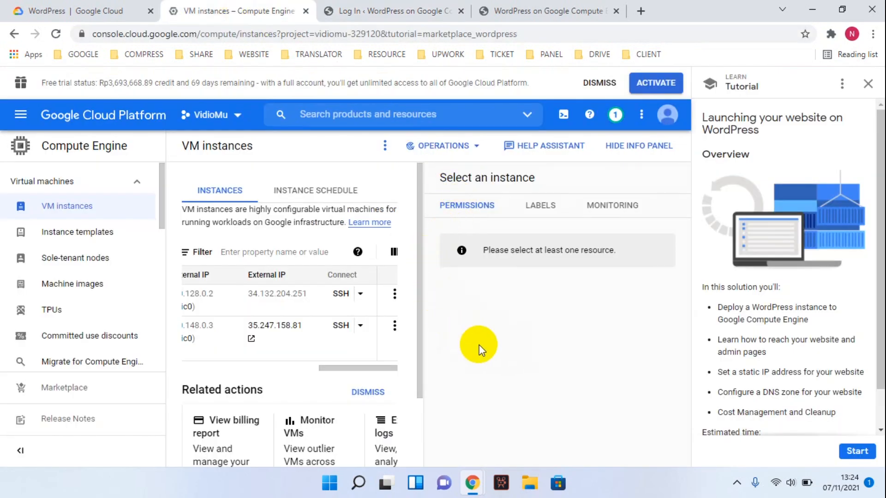
left_click(507, 5)
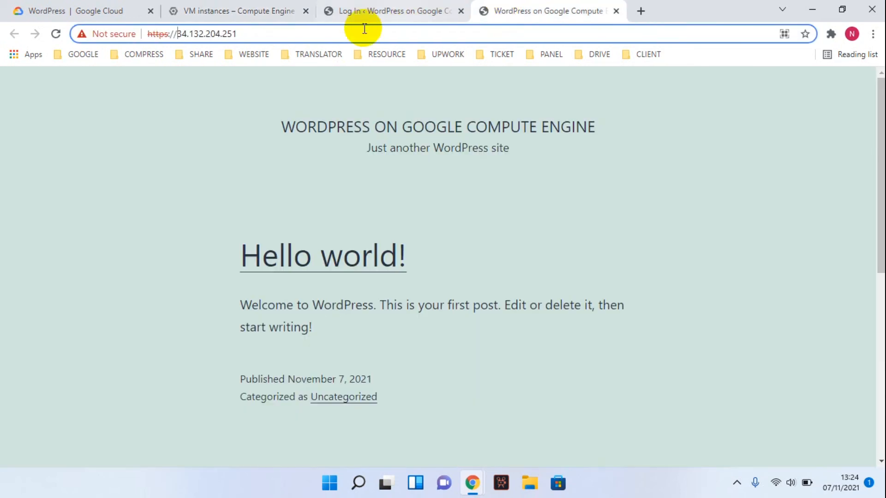
left_click(386, 6)
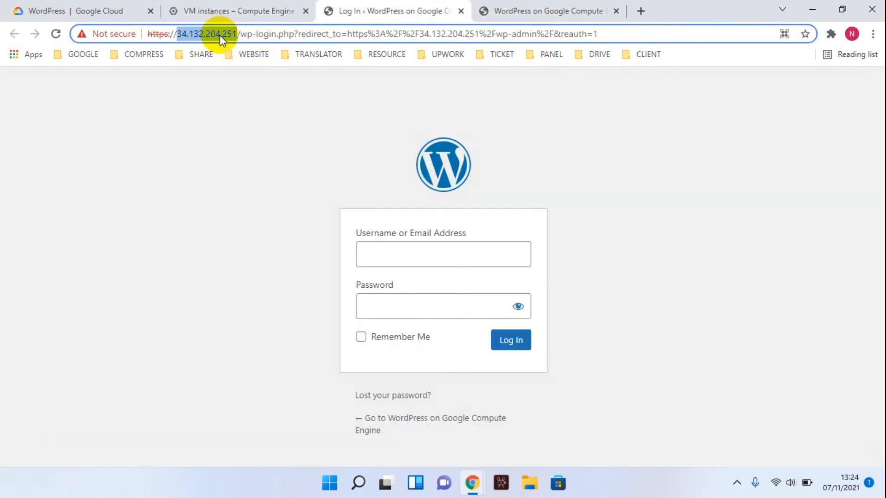